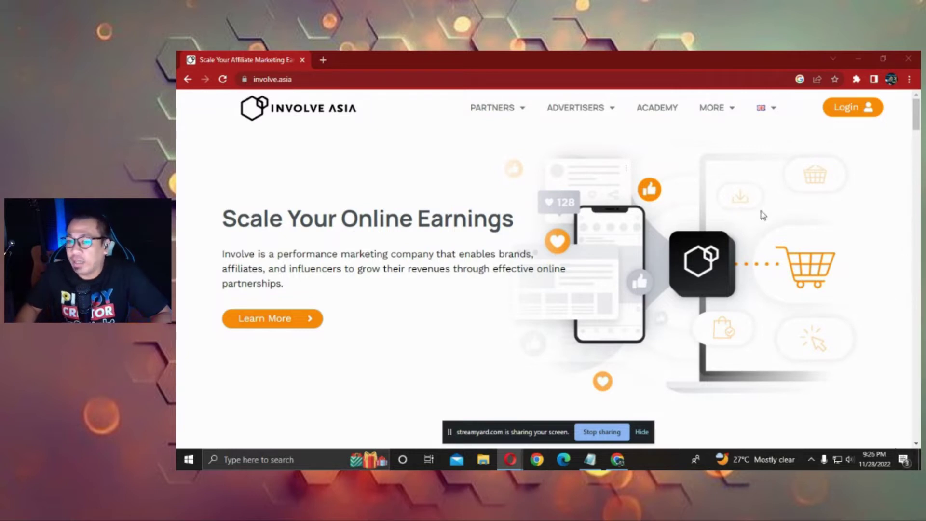
Paste the invol.co referral link into Chrome's address bar and load the Involve Asia sign-up page.
scroll(612, 288, down, 5)
scroll(626, 317, up, 2)
scroll(626, 319, down, 5)
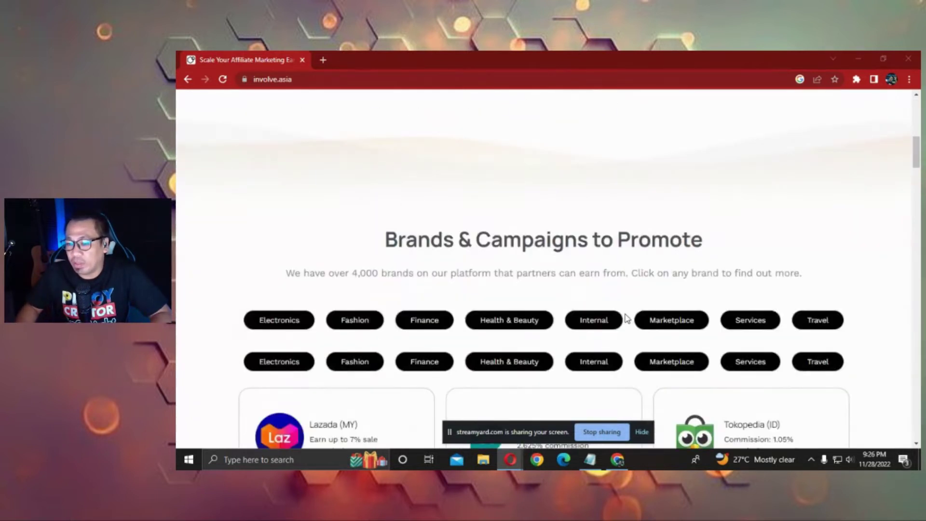
scroll(627, 319, down, 10)
scroll(555, 309, up, 3)
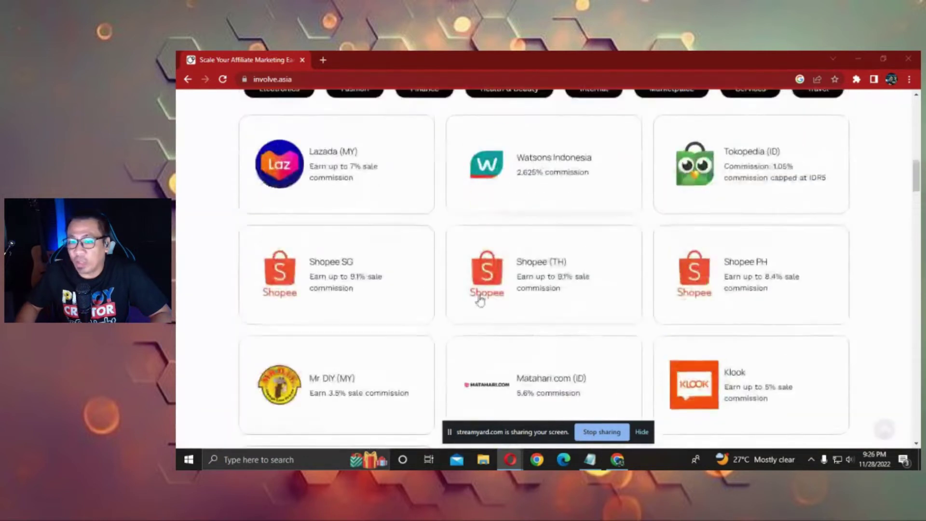
scroll(528, 295, down, 5)
scroll(640, 352, down, 2)
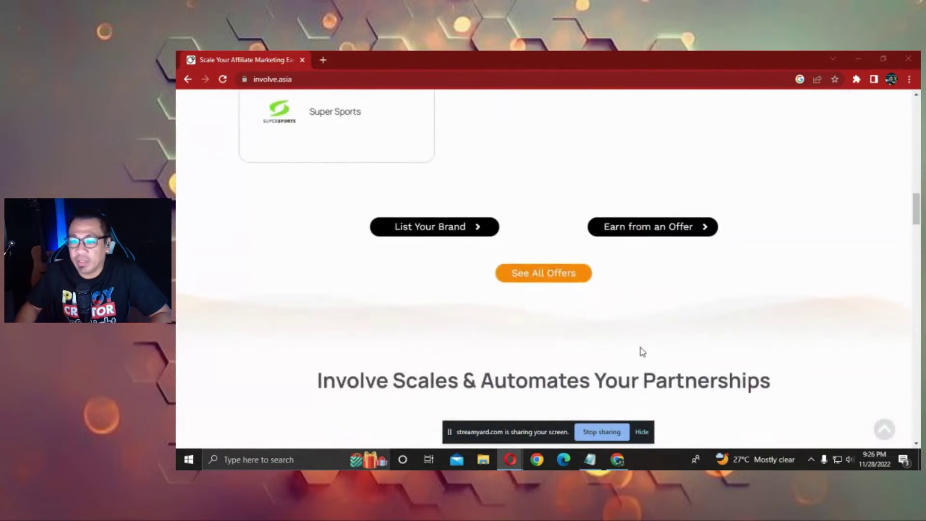
scroll(705, 386, up, 20)
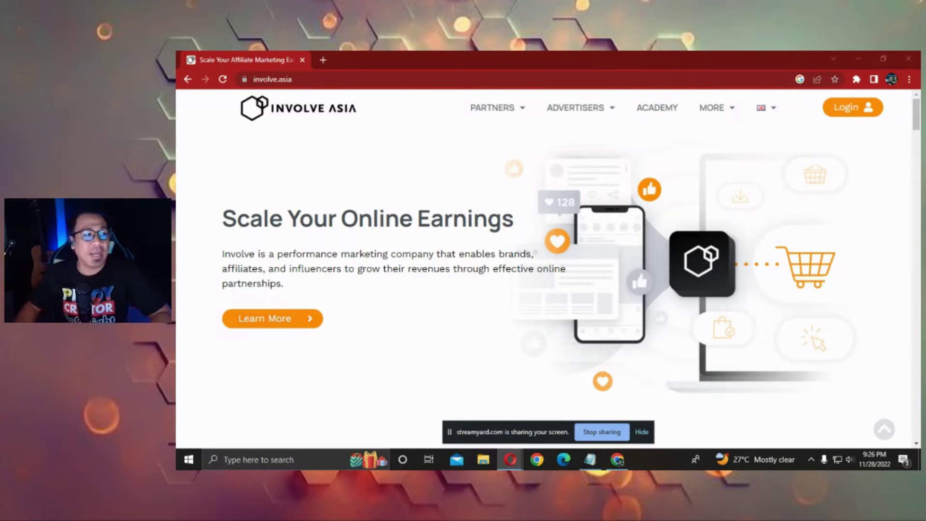
click(327, 78)
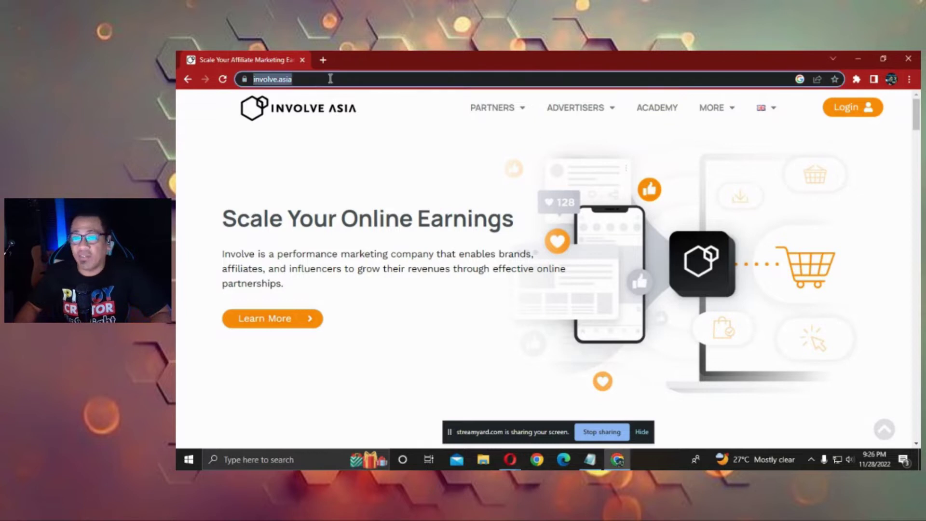
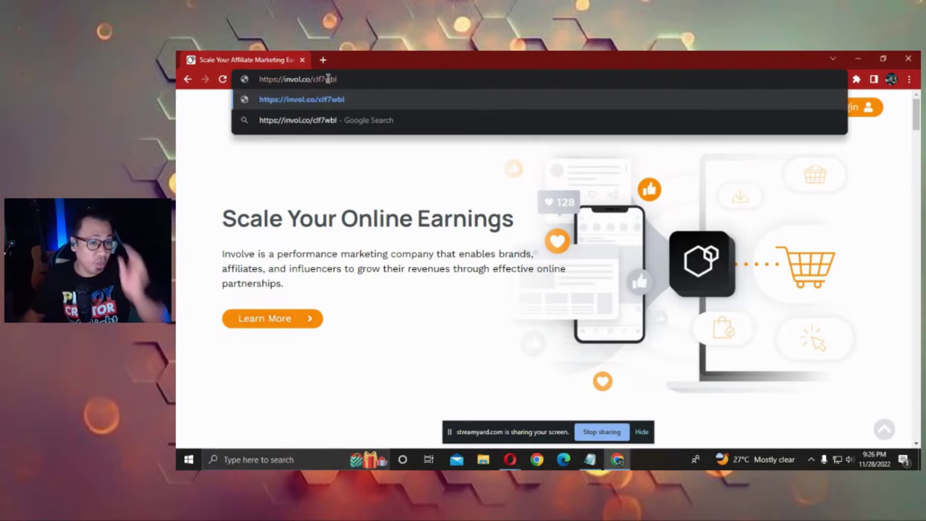
key(alt+Tab)
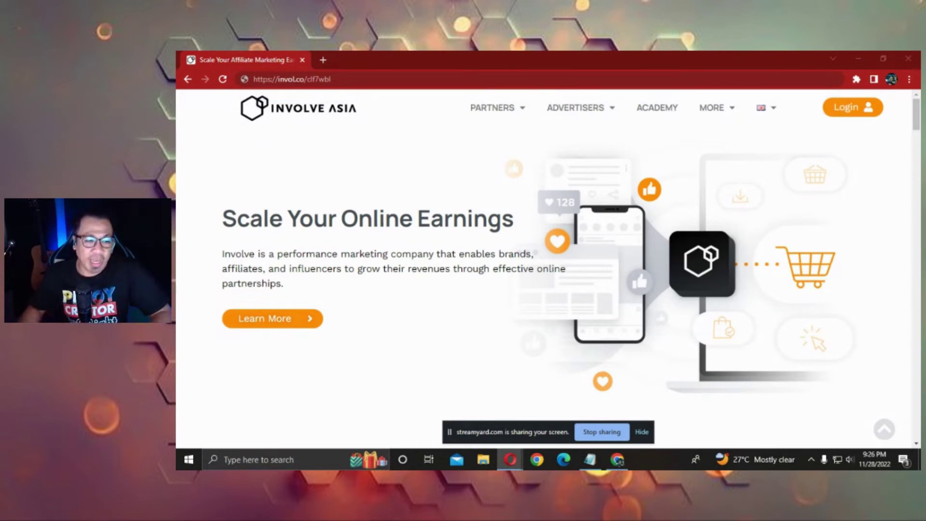
click(412, 56)
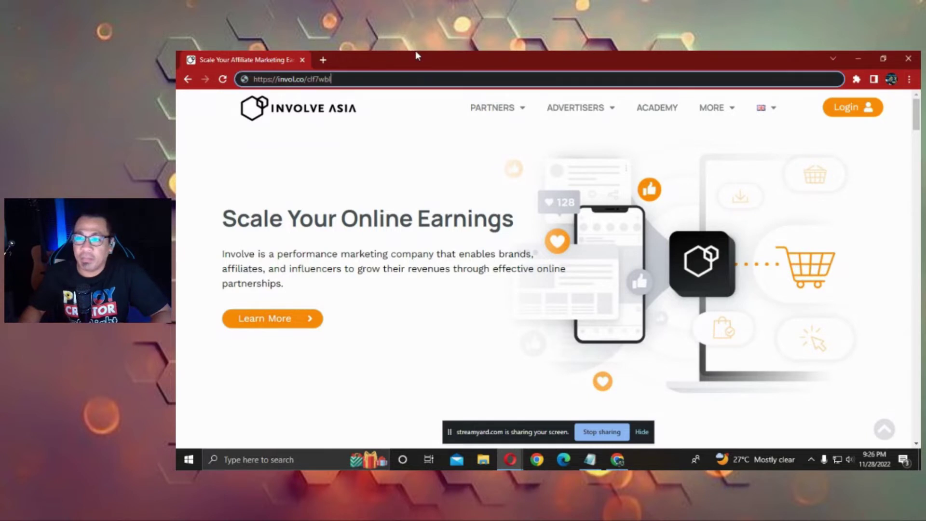
key(Return)
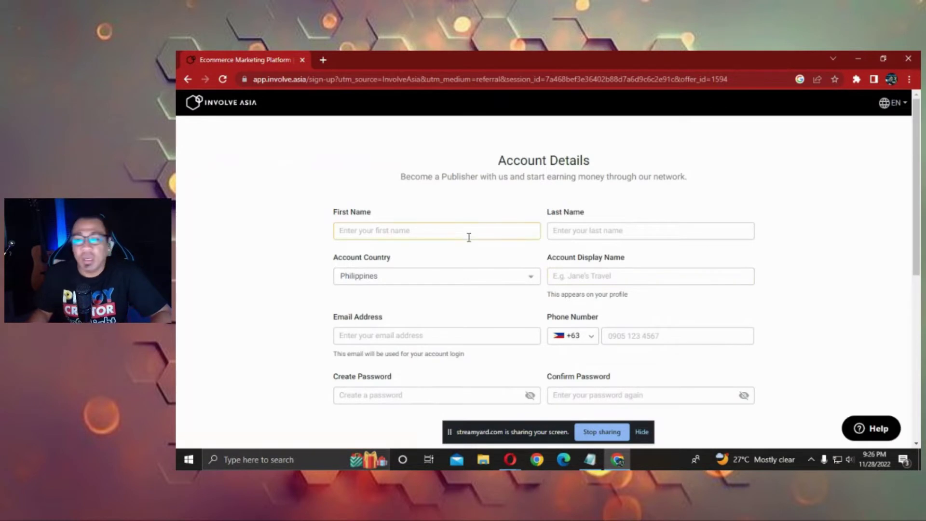
Zoom the sign-up page to 110% and scroll down to the Property Details fields.
click(418, 225)
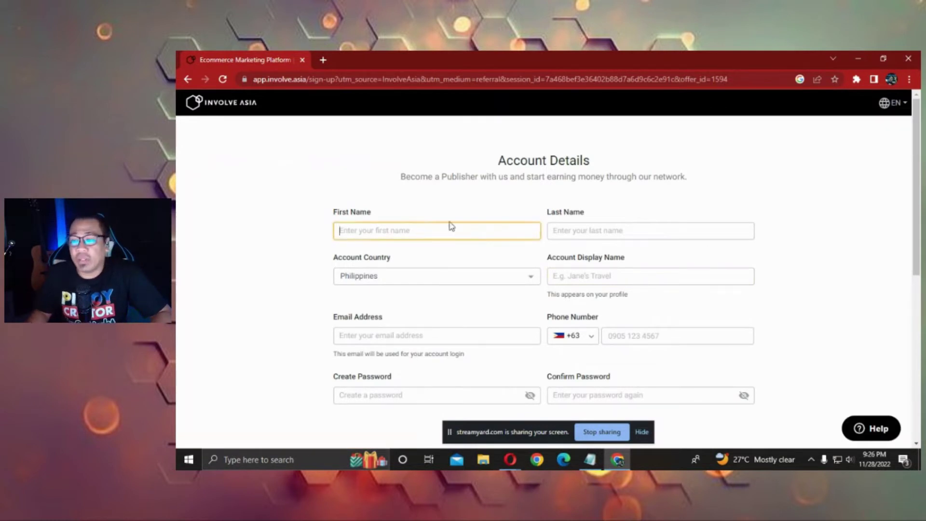
click(617, 227)
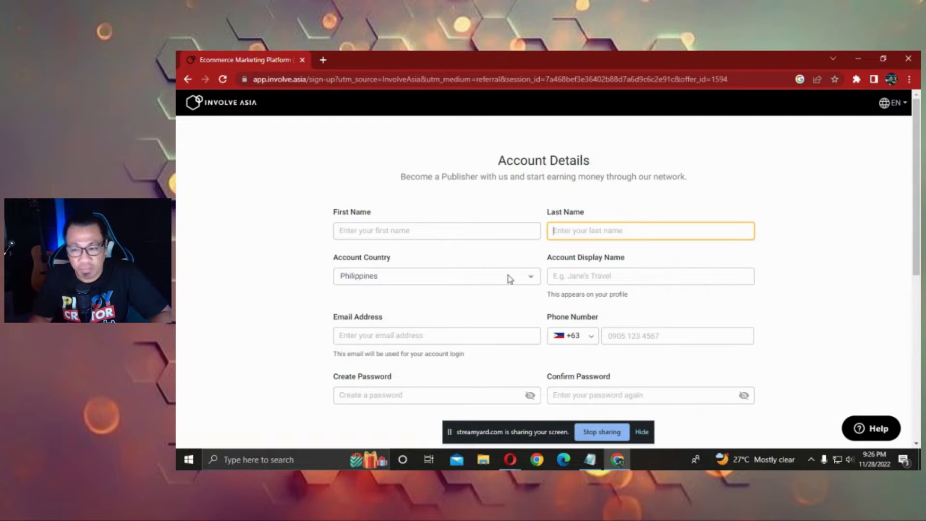
key(ctrl+plus)
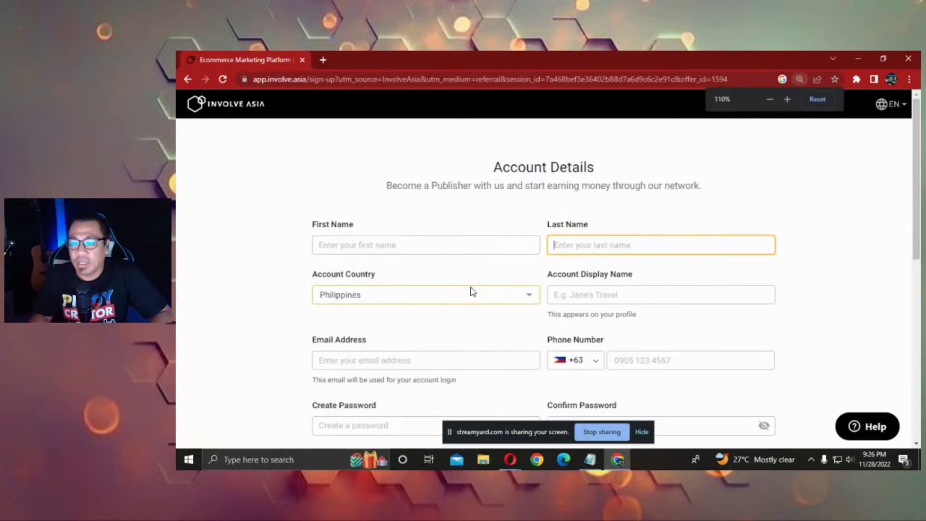
scroll(468, 289, down, 1)
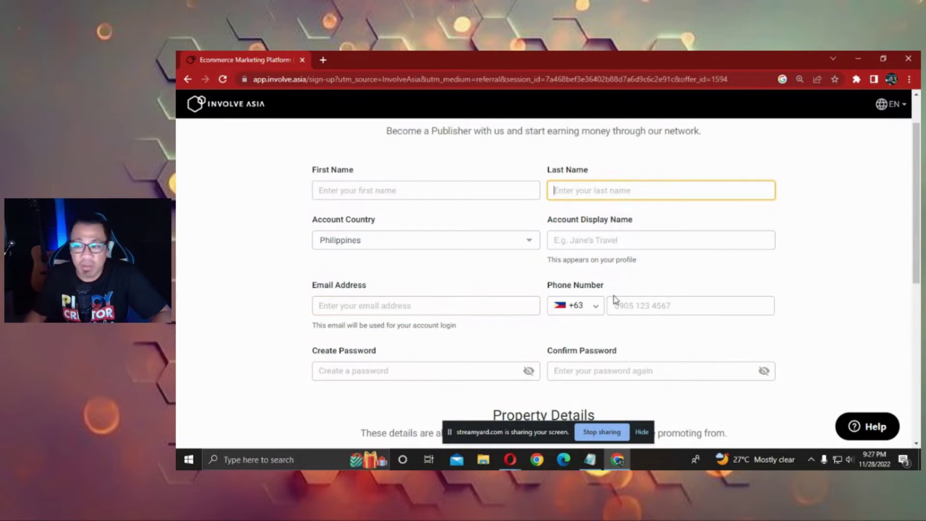
scroll(658, 247, down, 1)
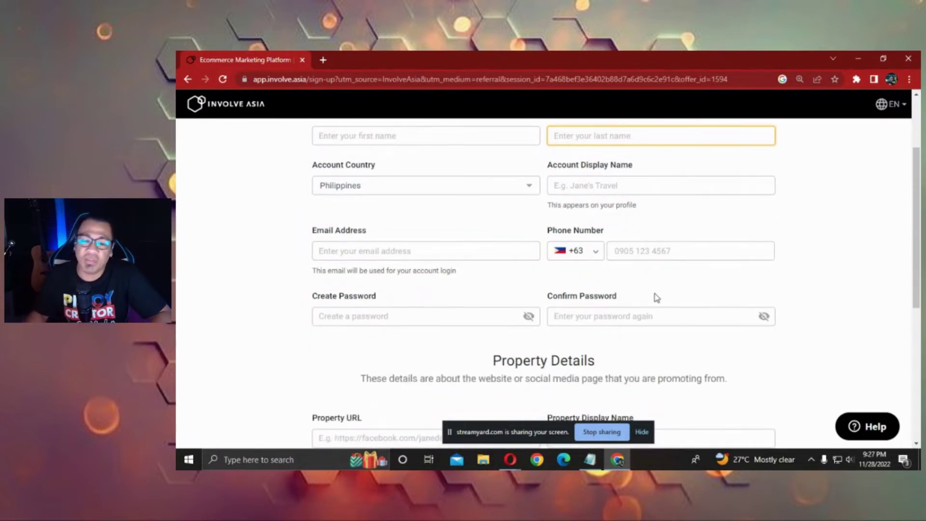
scroll(539, 284, down, 1)
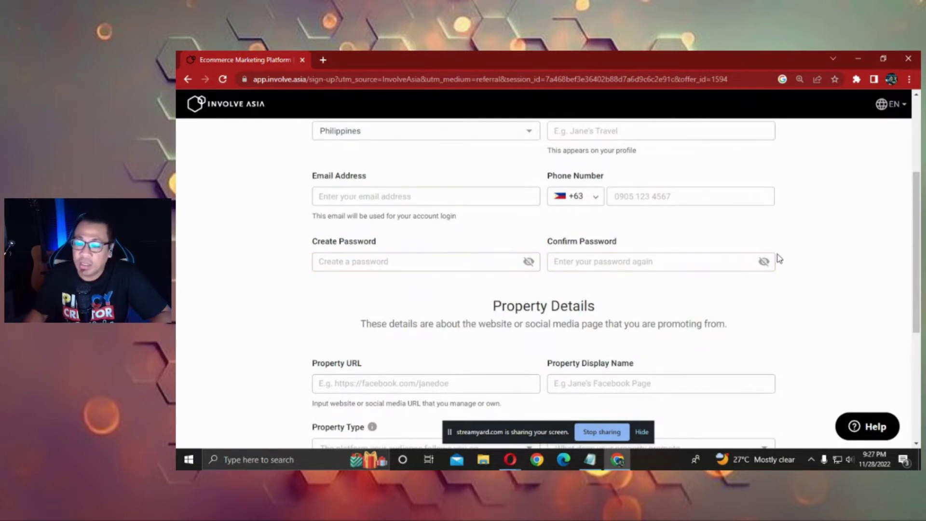
scroll(603, 251, down, 2)
scroll(597, 210, down, 1)
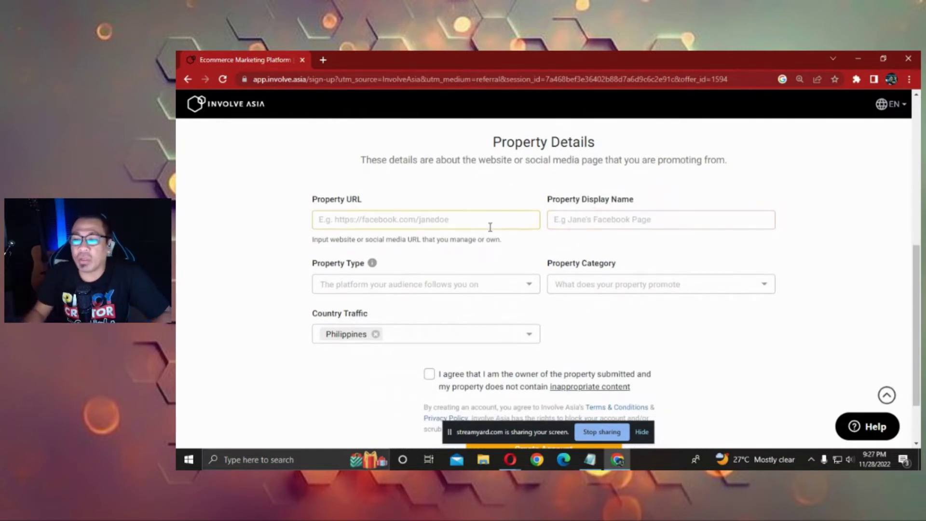
click(516, 219)
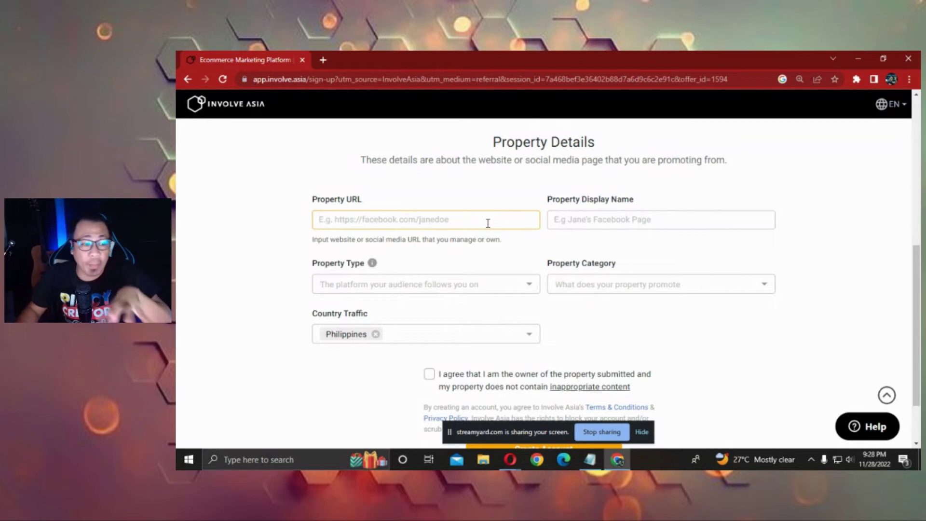
click(640, 432)
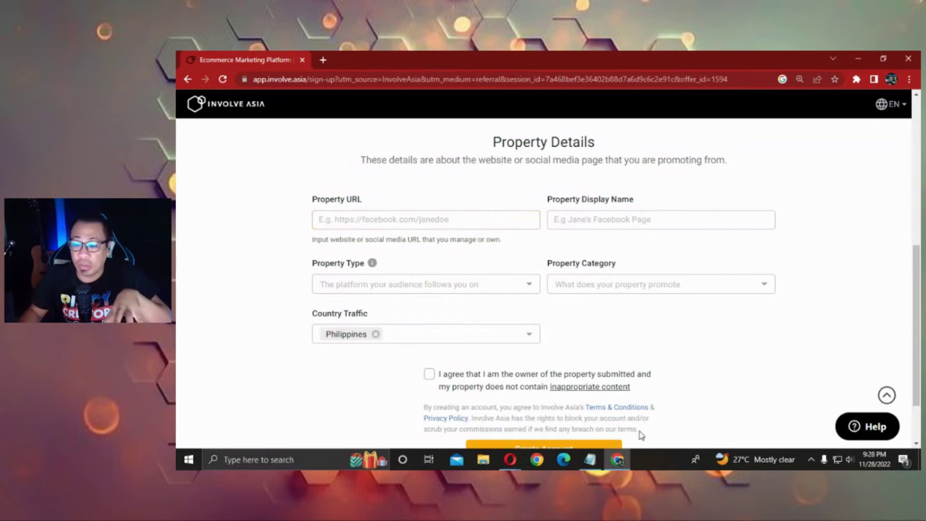
click(496, 218)
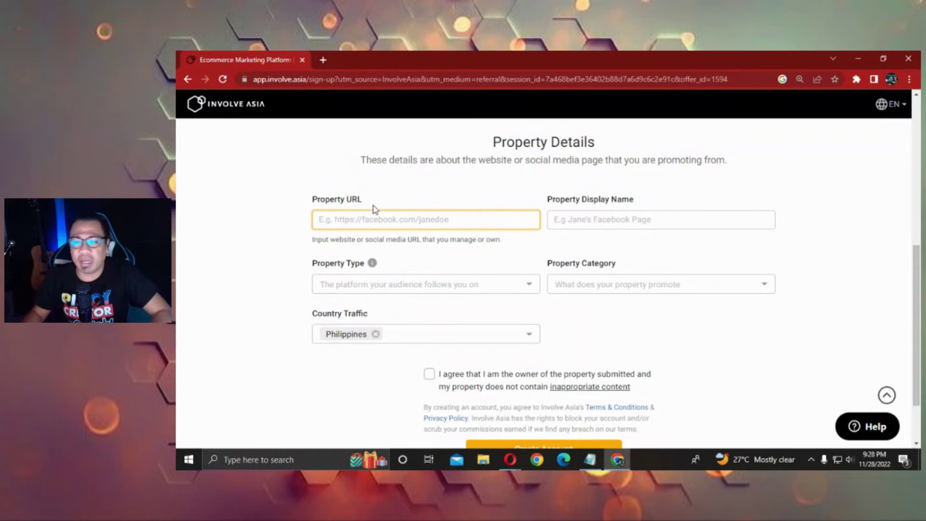
text(http)
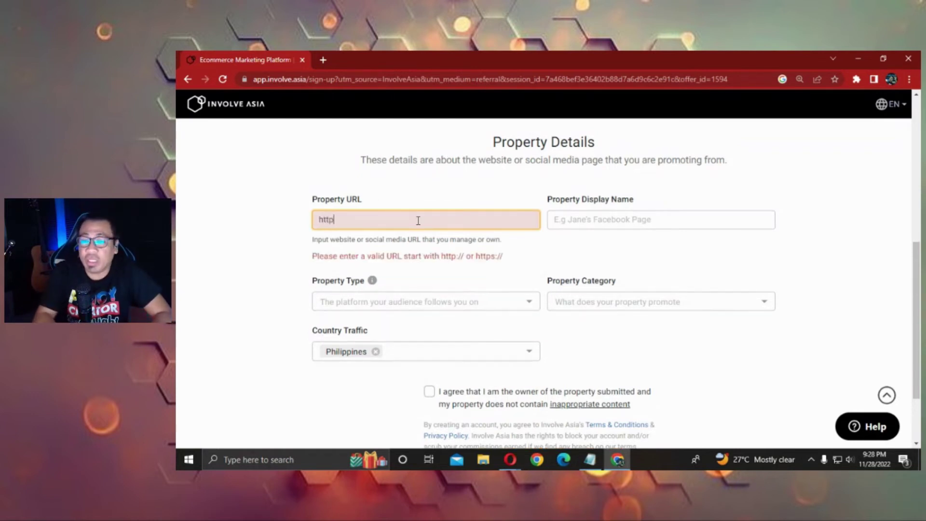
text(s://)
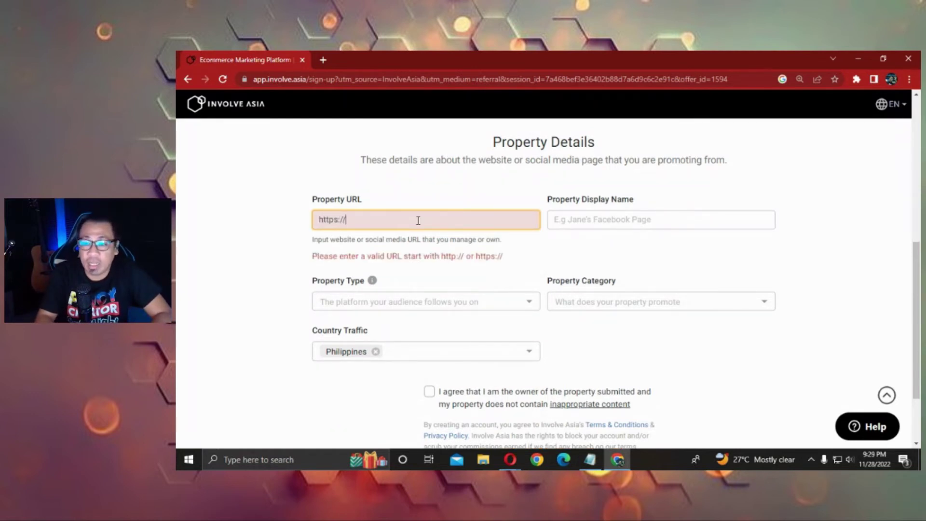
text(www.youtube)
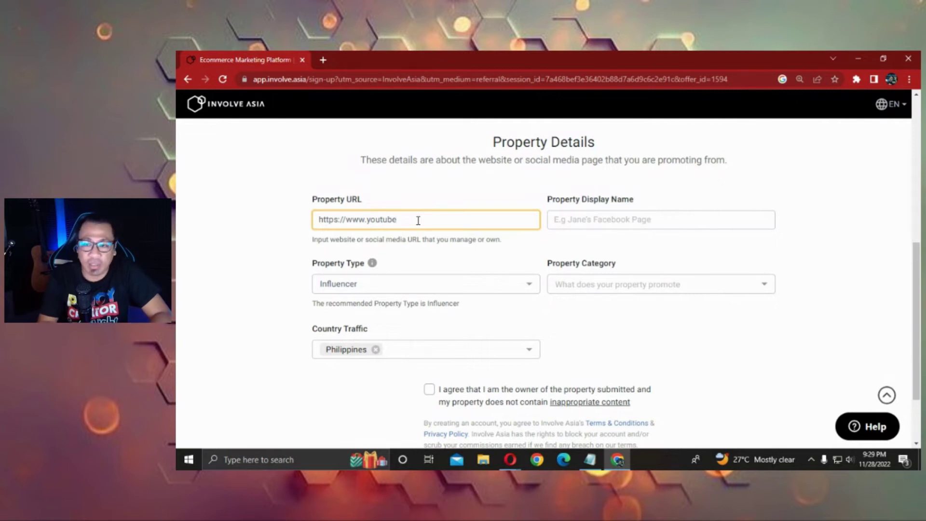
text(.cp)
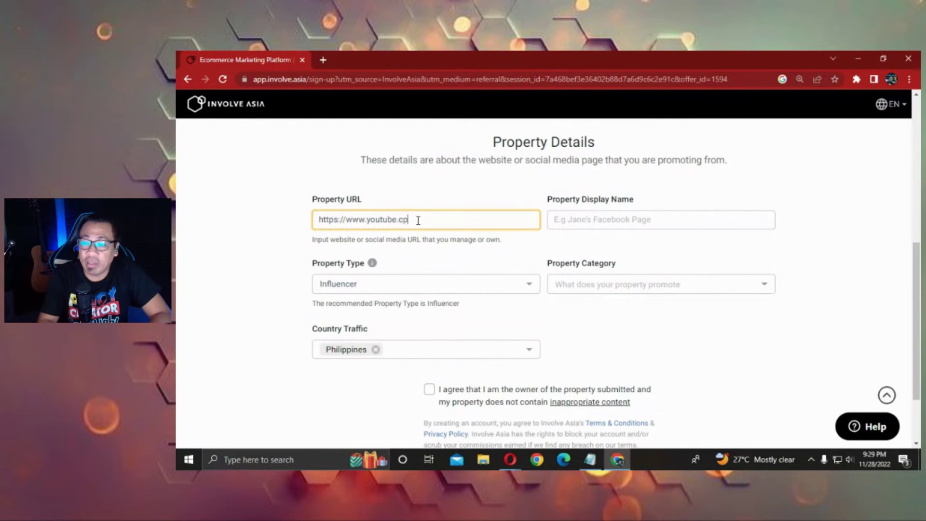
key(BackSpace)
text(om/@manong)
key(BackSpace)
text(gb)
key(Tab)
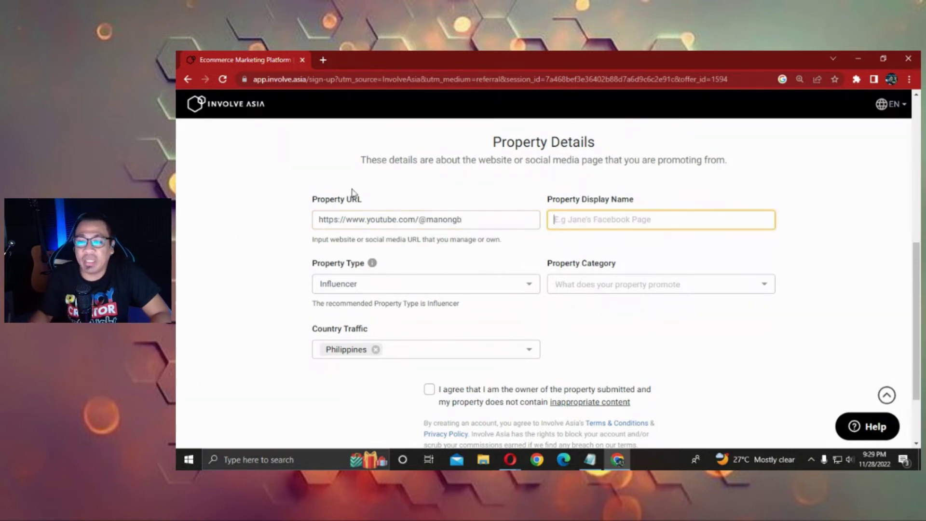
Set the Property Display Name to 'ManongBluetooth'.
triple_click(490, 213)
click(642, 225)
text(ManongBluetooth)
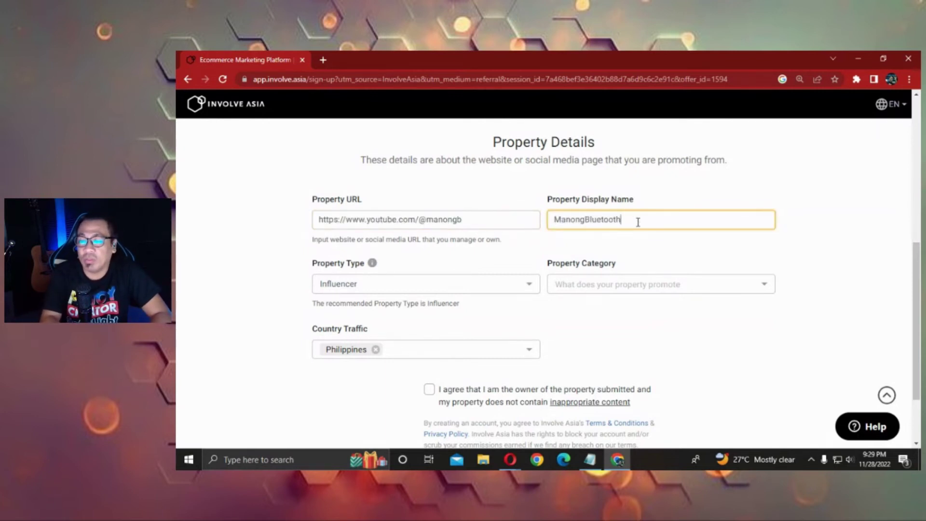
click(479, 289)
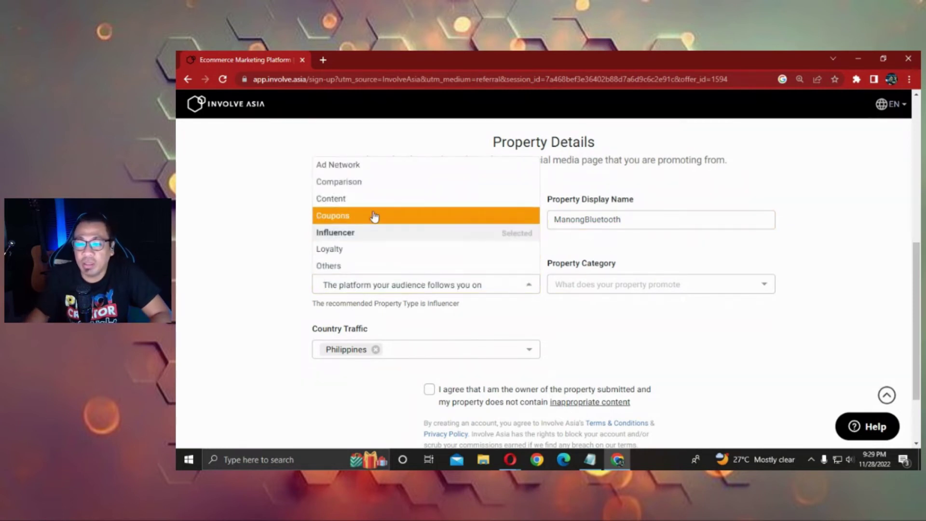
Choose Content as the Property Type.
scroll(375, 205, up, 1)
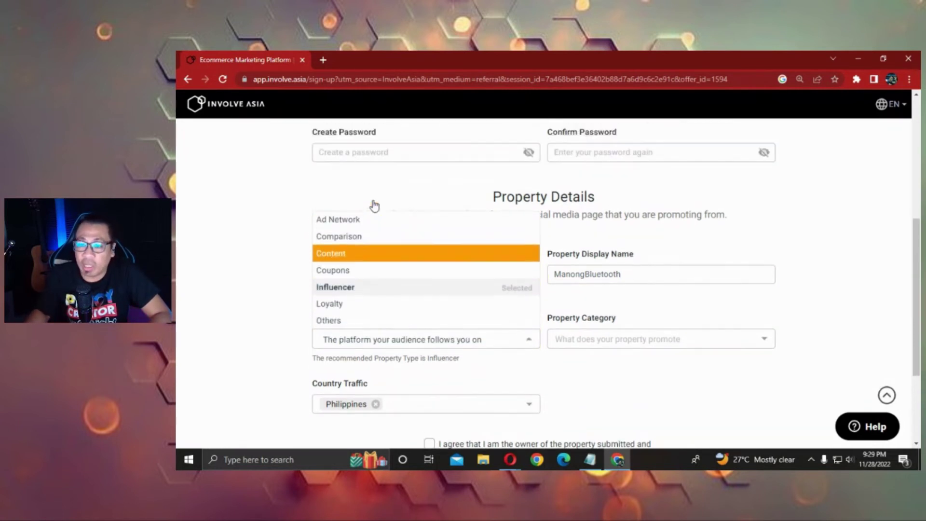
click(371, 260)
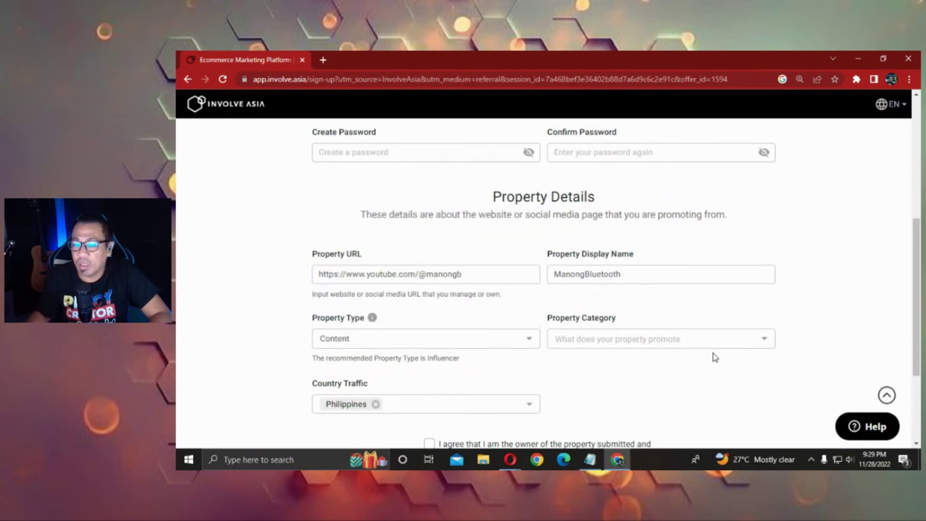
scroll(716, 355, down, 1)
Set the Property Category to Others, replacing an initial Food selection.
click(650, 296)
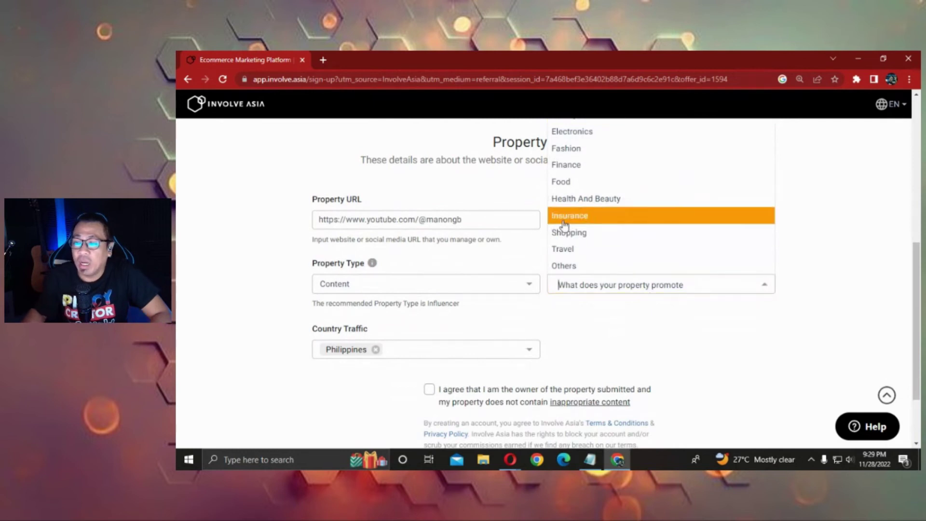
scroll(652, 215, up, 1)
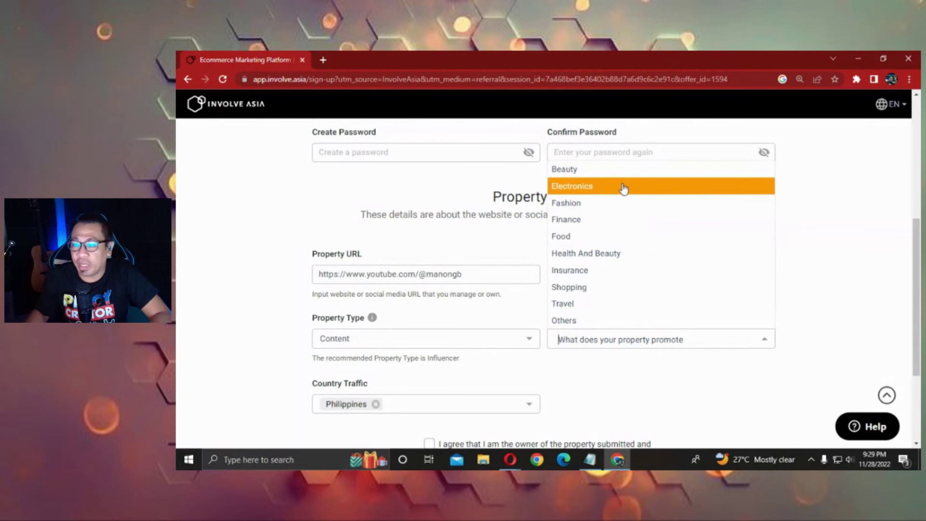
scroll(622, 236, down, 2)
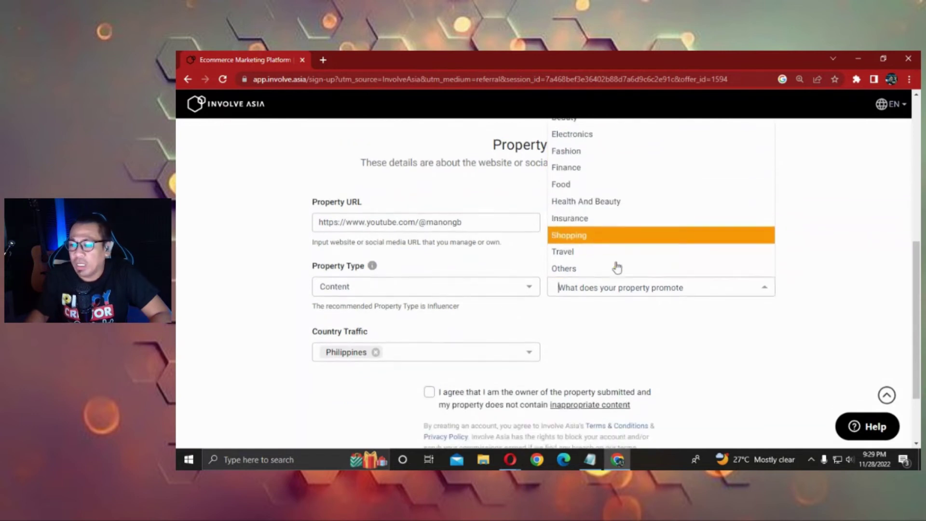
scroll(631, 243, up, 2)
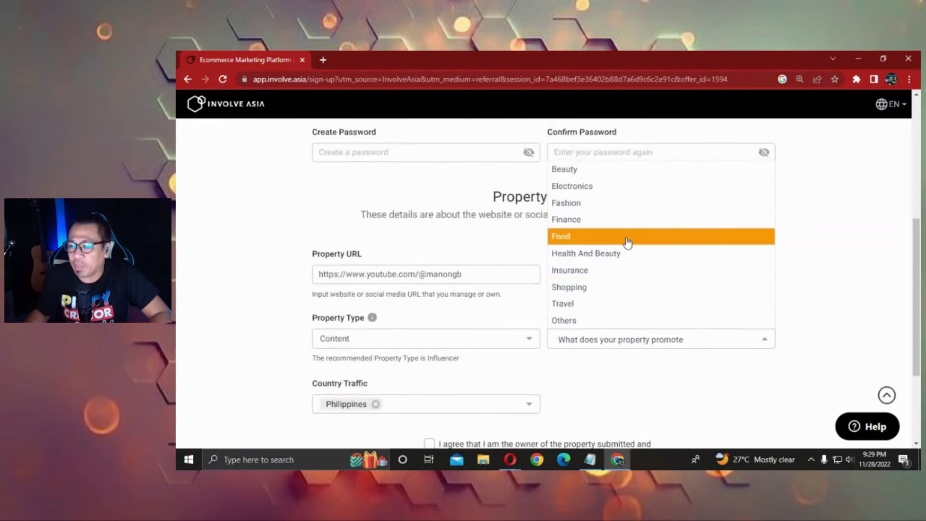
click(627, 236)
click(608, 343)
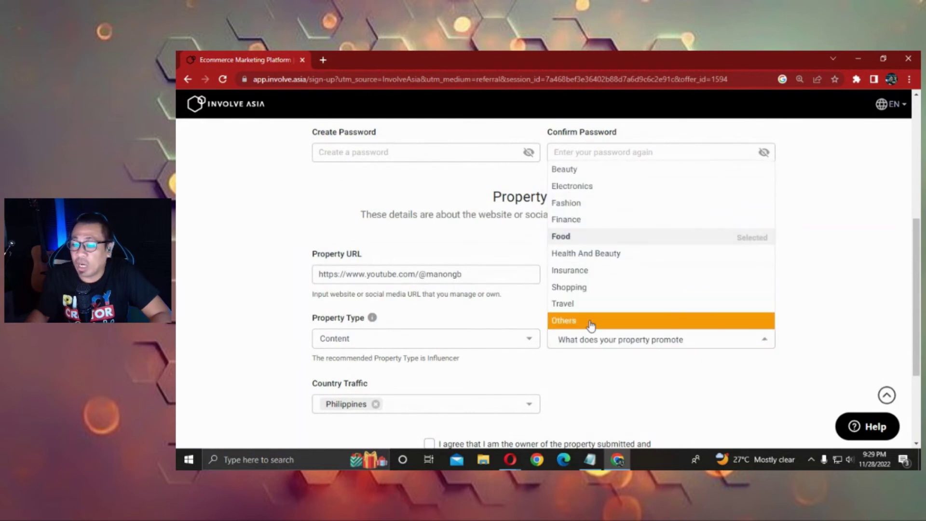
click(591, 320)
scroll(647, 340, down, 3)
scroll(661, 340, up, 3)
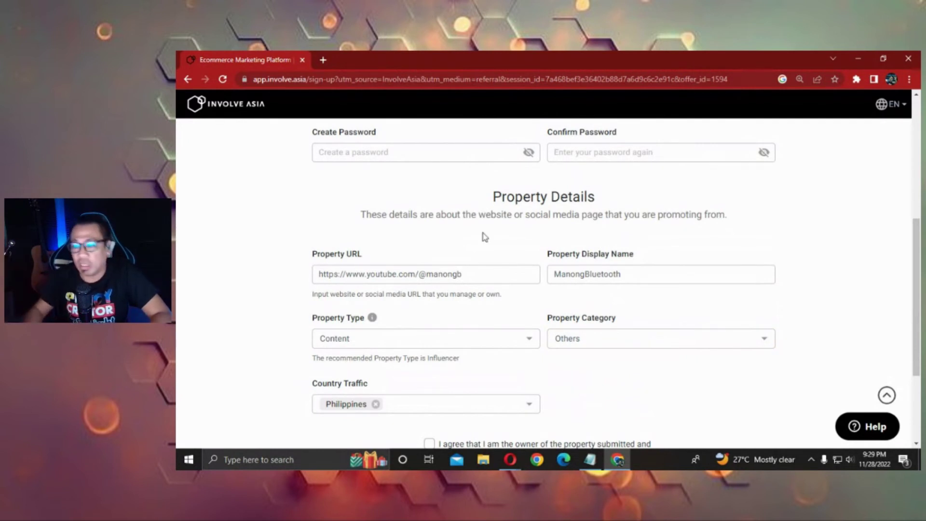
scroll(612, 330, down, 2)
Tick the ownership and content agreement checkbox and review the completed form.
scroll(670, 355, down, 2)
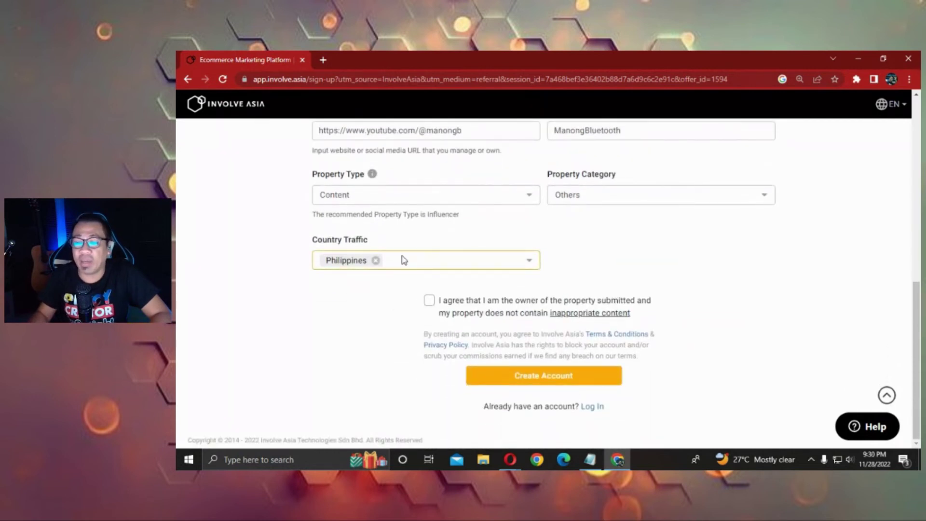
click(431, 301)
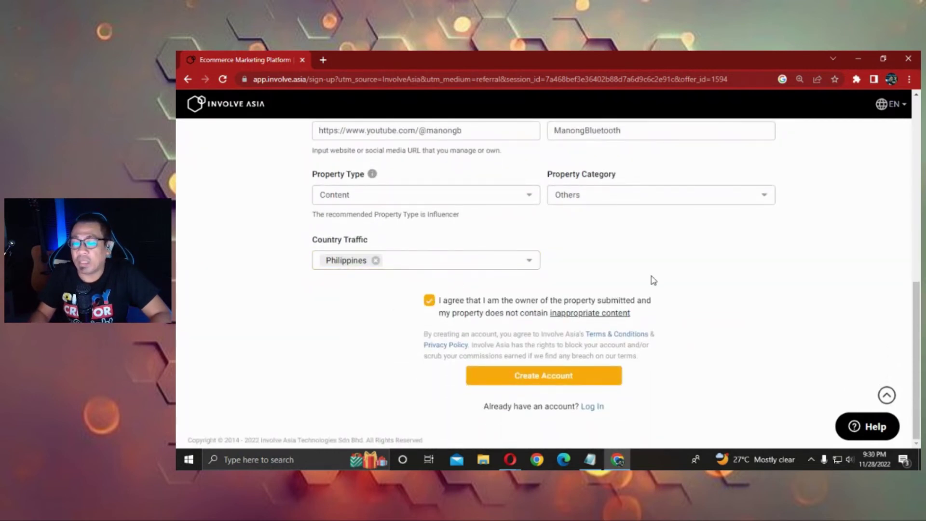
scroll(745, 293, up, 4)
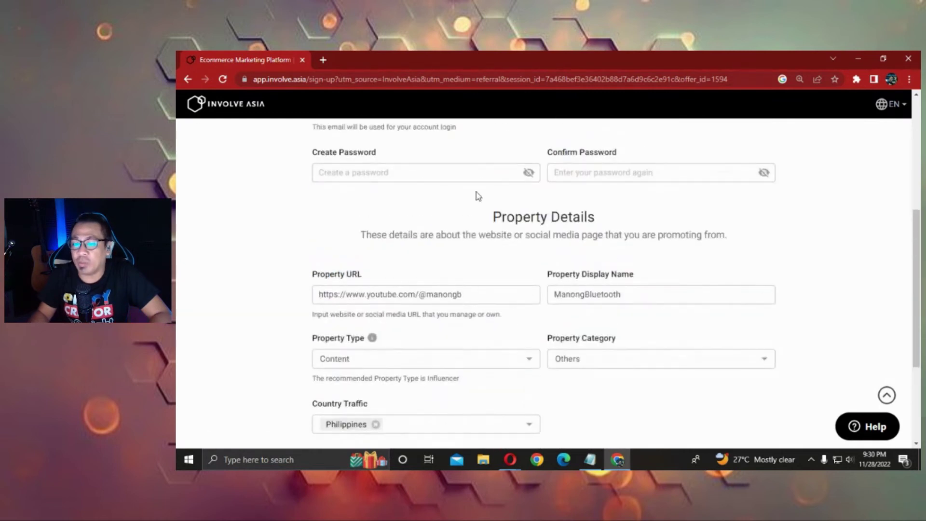
scroll(687, 145, down, 4)
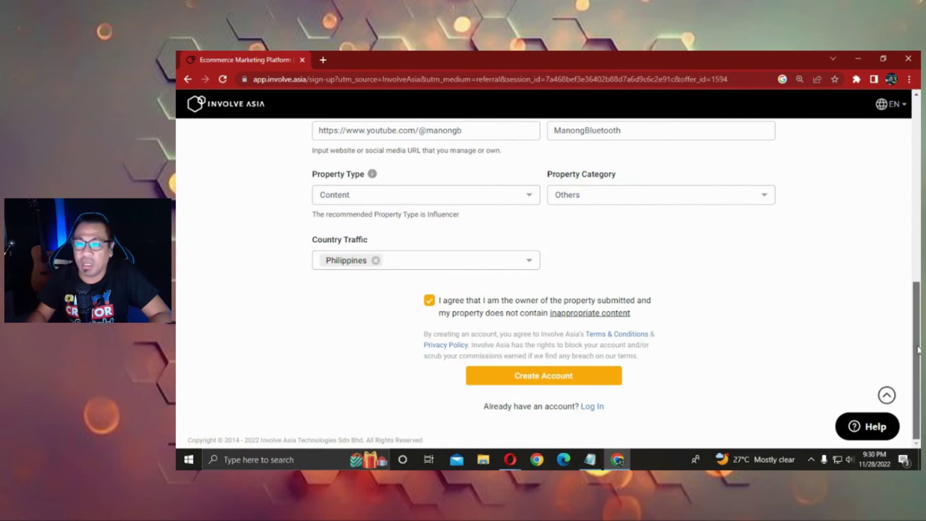
scroll(918, 350, up, 10)
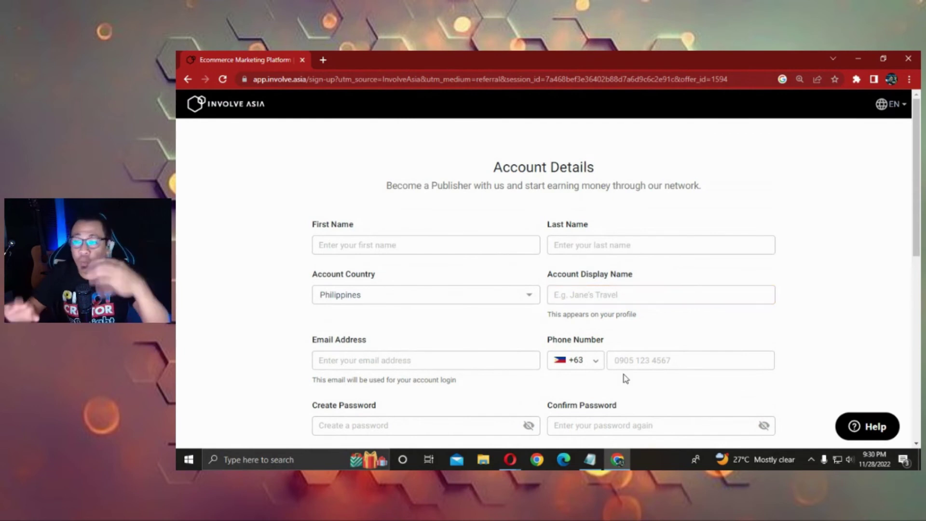
scroll(688, 209, down, 4)
scroll(670, 261, down, 2)
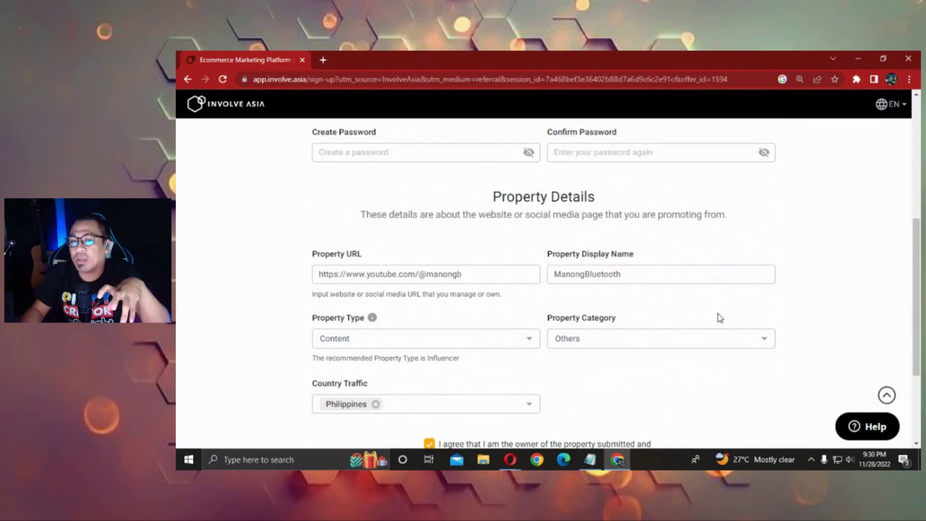
scroll(649, 307, down, 2)
scroll(642, 295, up, 10)
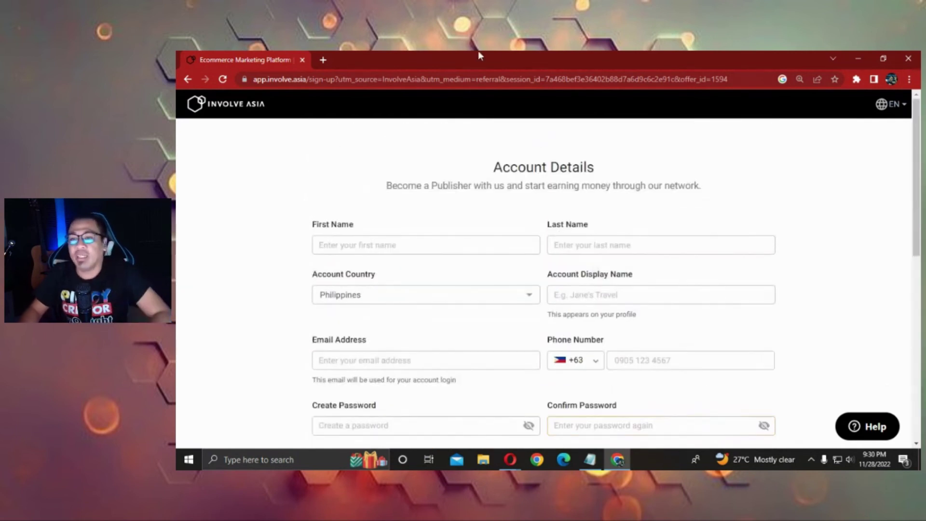
Restore, shift slightly left, and re-maximize the Chrome window.
double_click(508, 51)
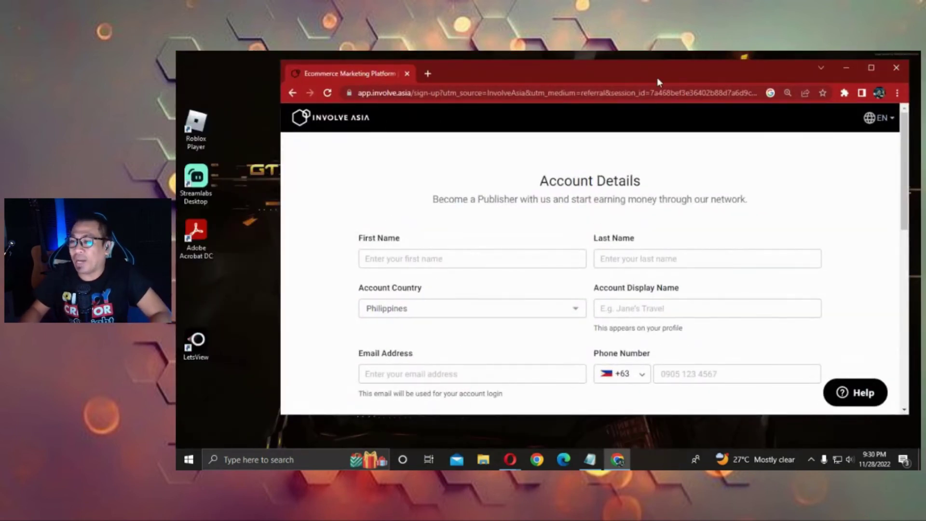
drag(668, 72, 654, 73)
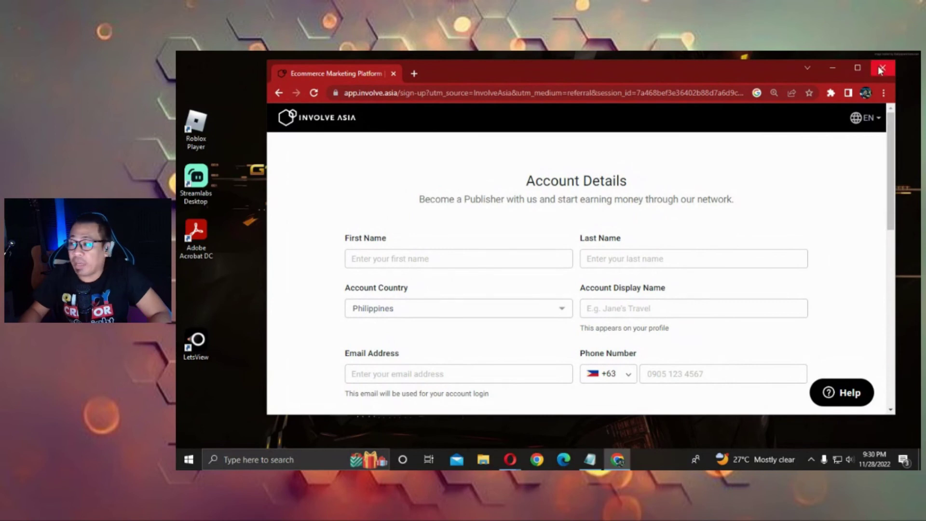
double_click(655, 77)
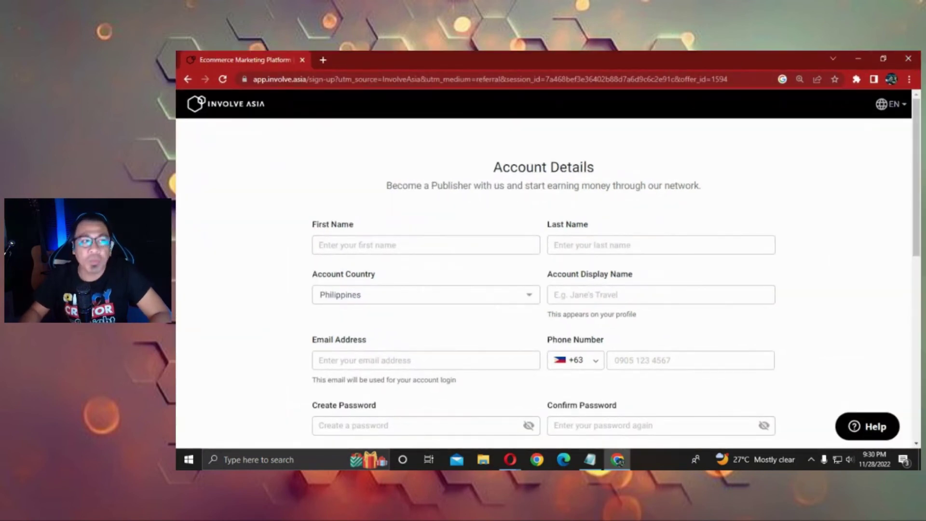
key(alt+Tab)
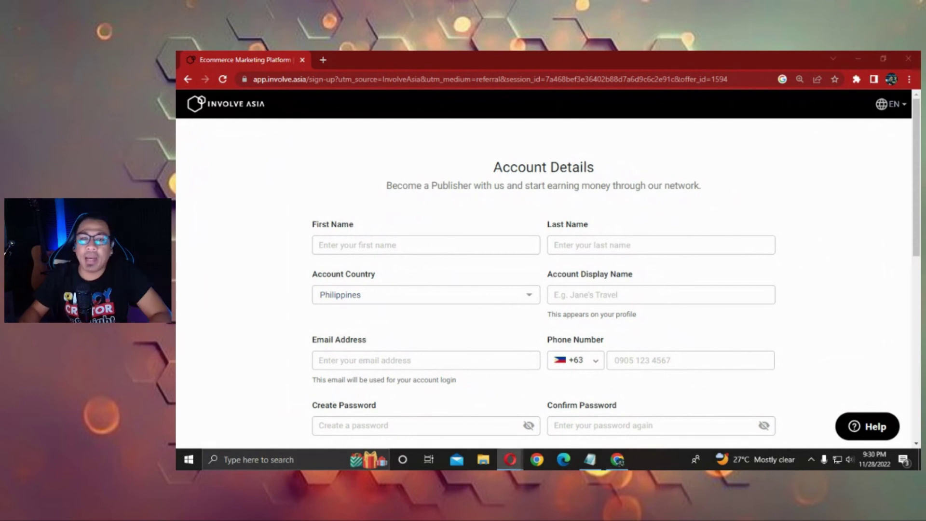
Bring Opera's Speed Dial window to the front over the Chrome sign-up page.
key(alt+Tab)
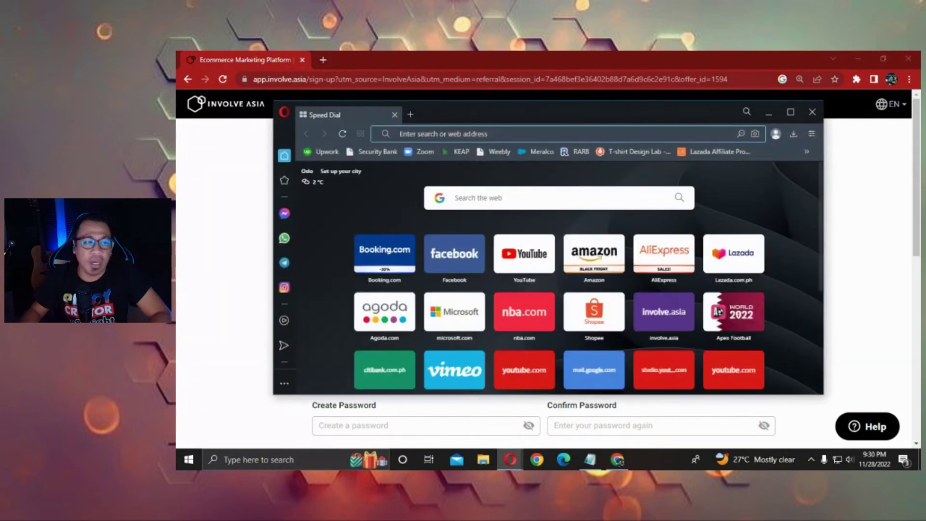